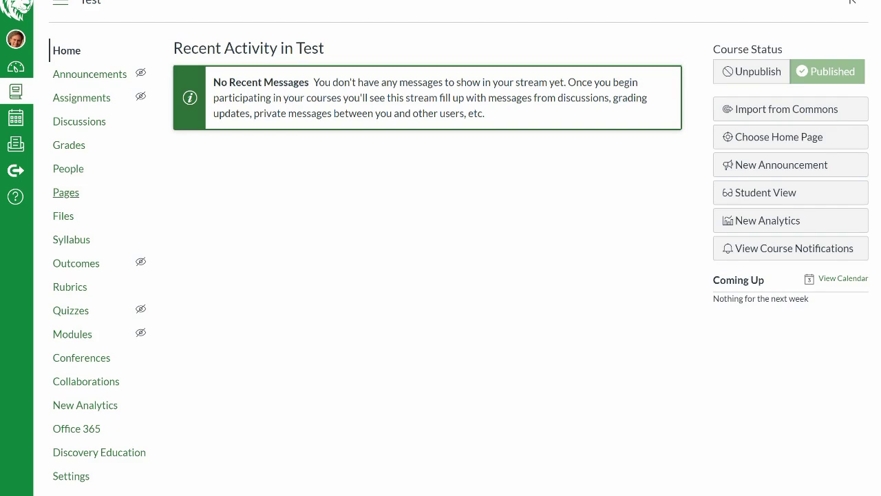
Create a new course page titled "Welcome!" and enlarge its content editor to about the height of the window
click(66, 192)
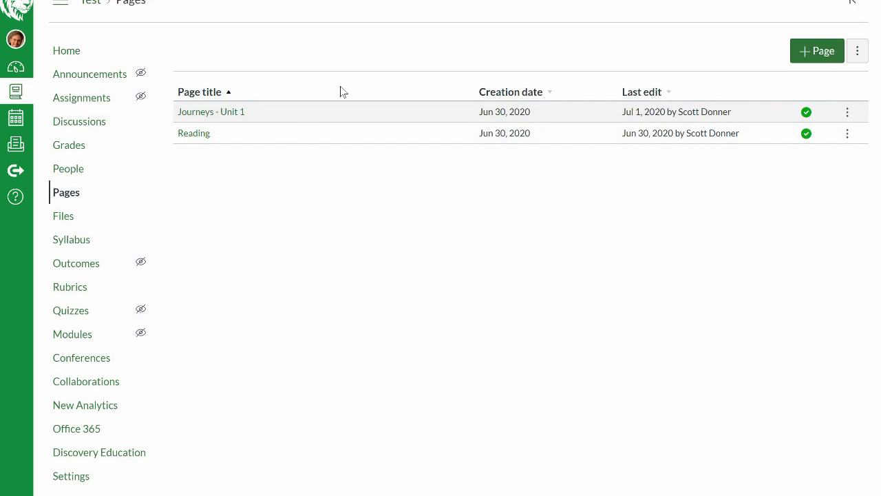
click(810, 61)
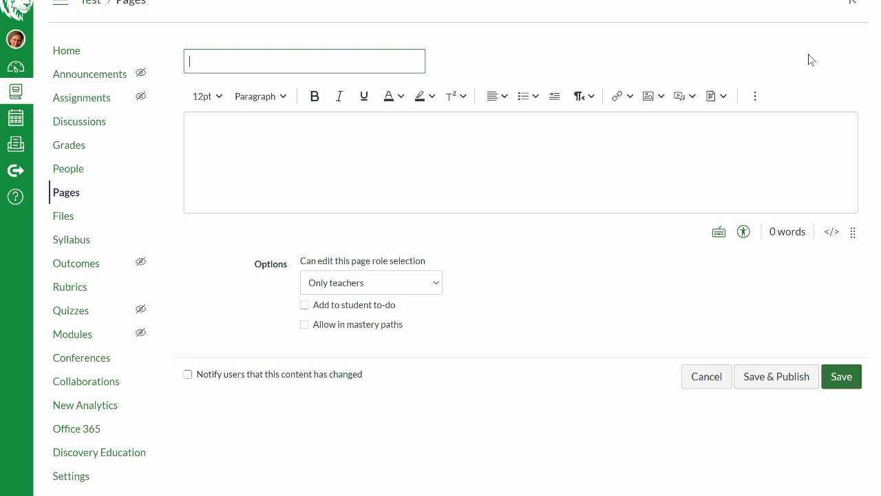
text(Welcome!)
click(370, 150)
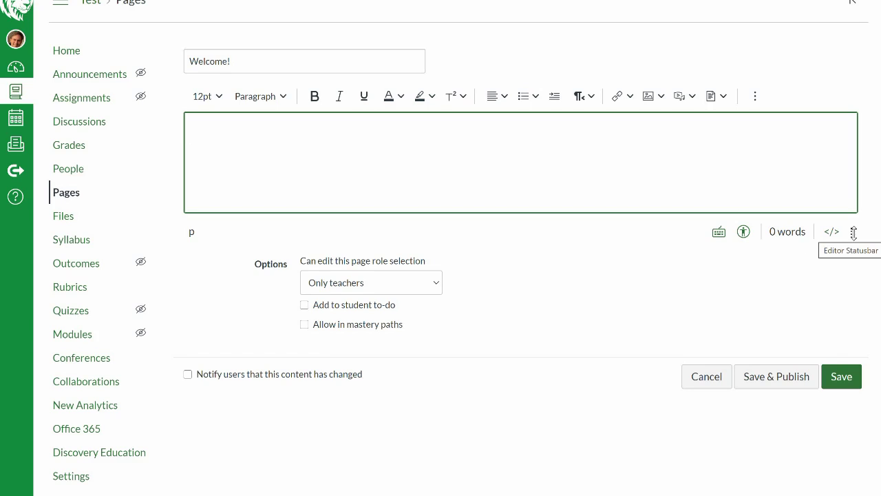
drag(853, 235, 842, 489)
click(274, 222)
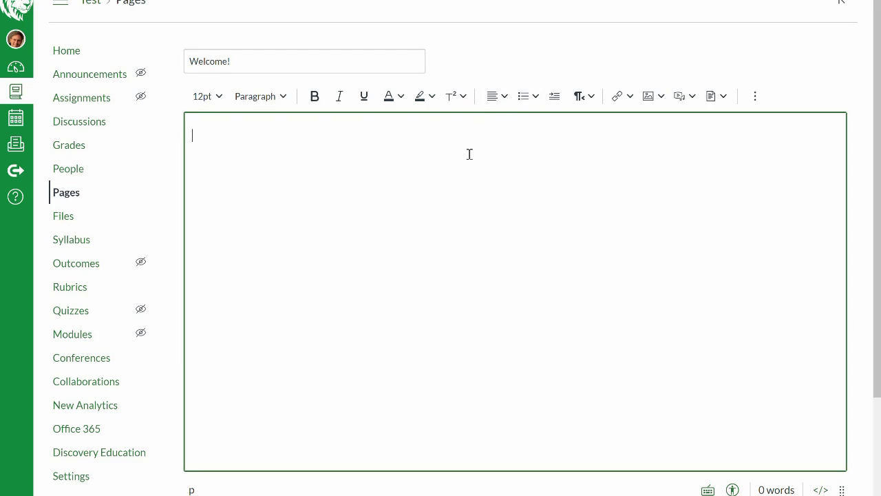
Center the page content and insert the Welcome Banner image uploaded from the computer
click(505, 103)
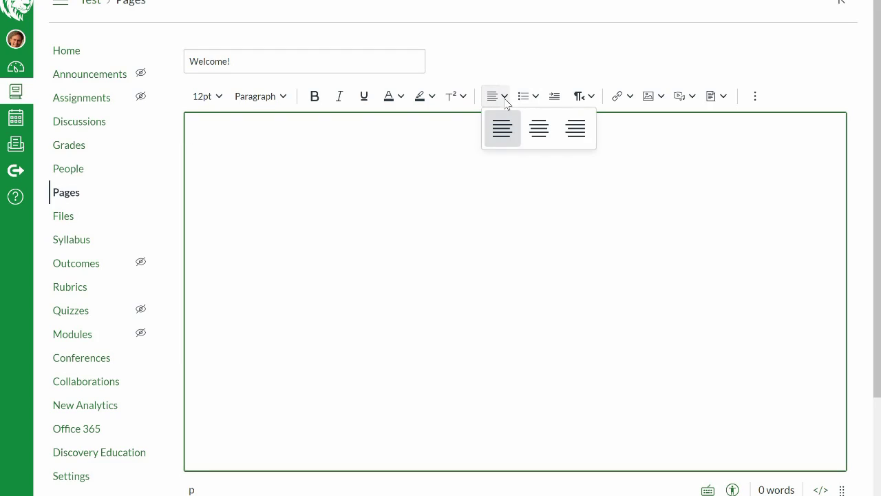
click(540, 130)
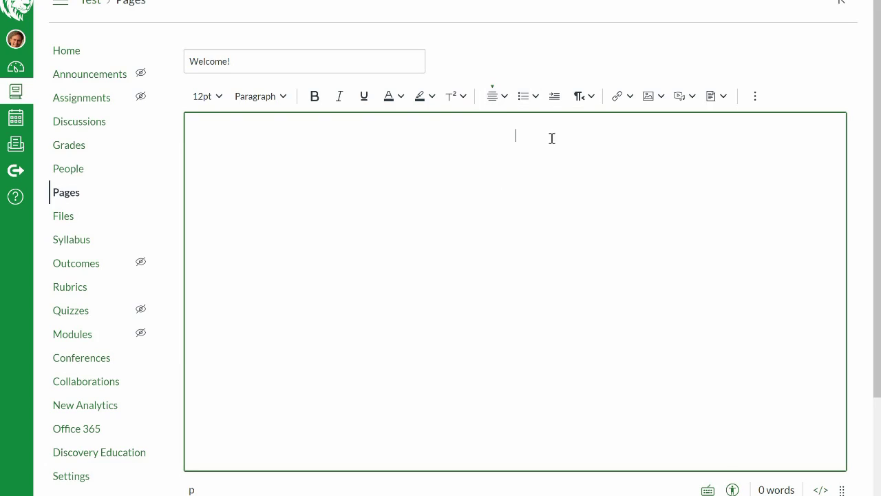
click(662, 100)
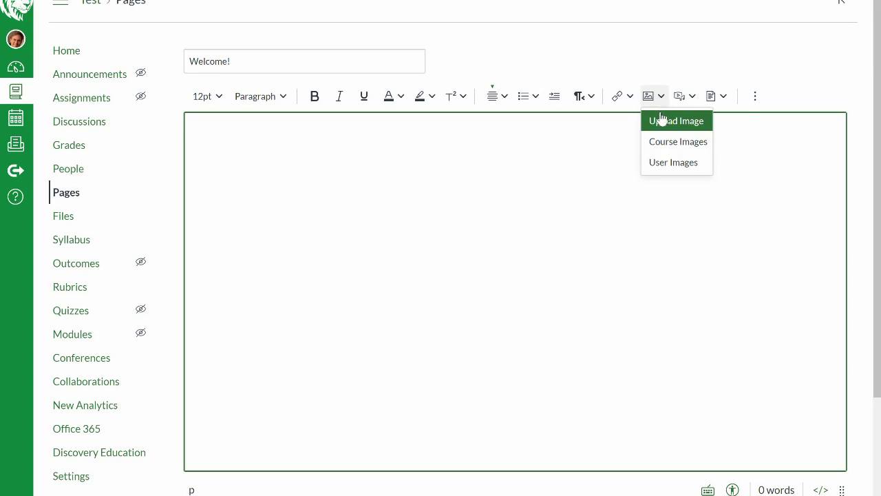
click(661, 121)
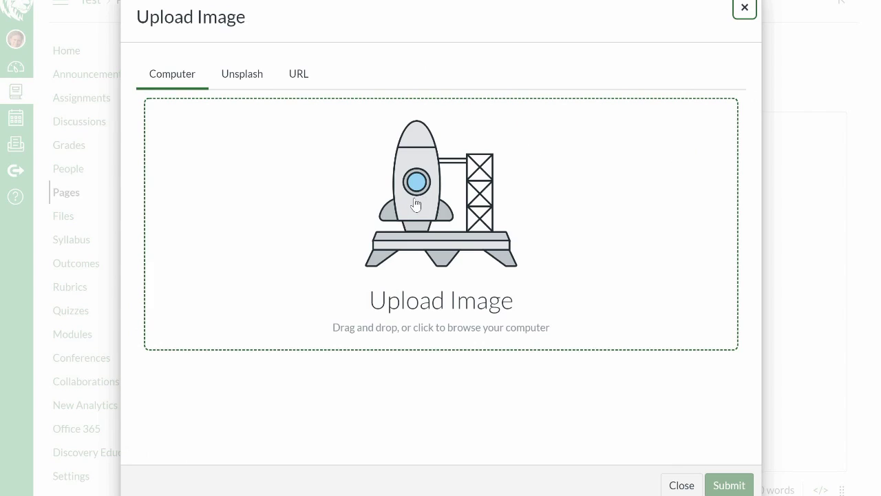
click(413, 210)
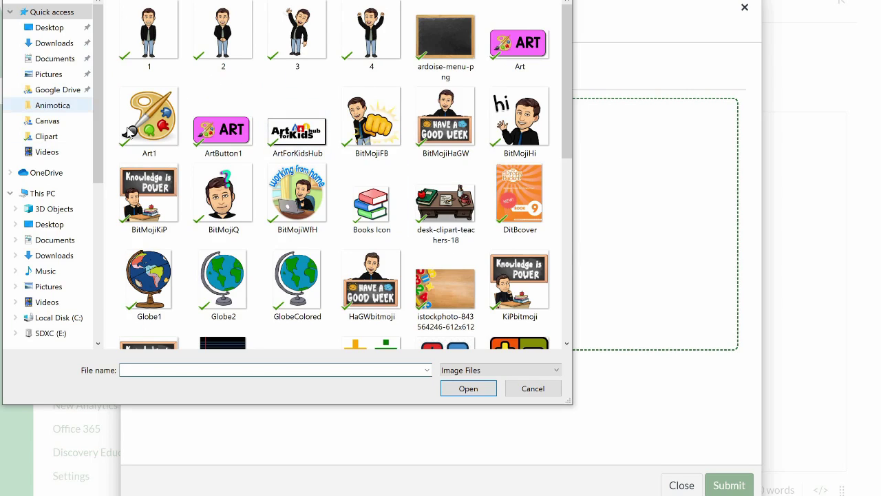
scroll(393, 189, down, 5)
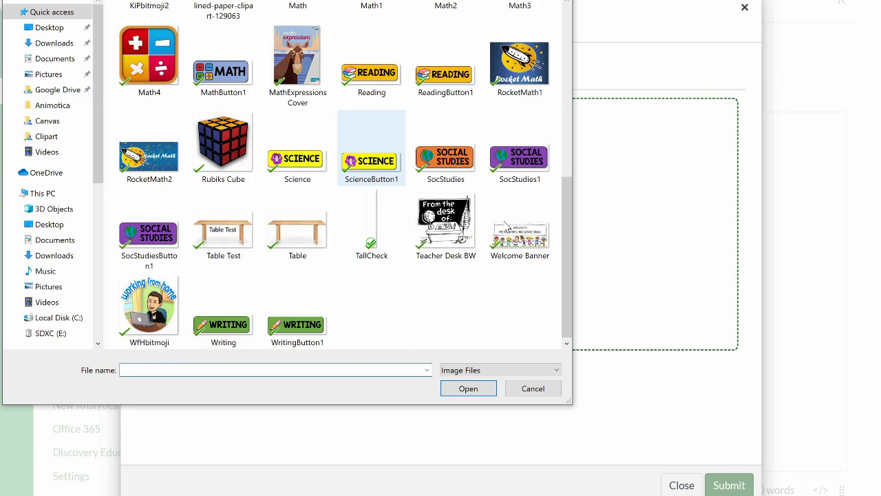
click(523, 241)
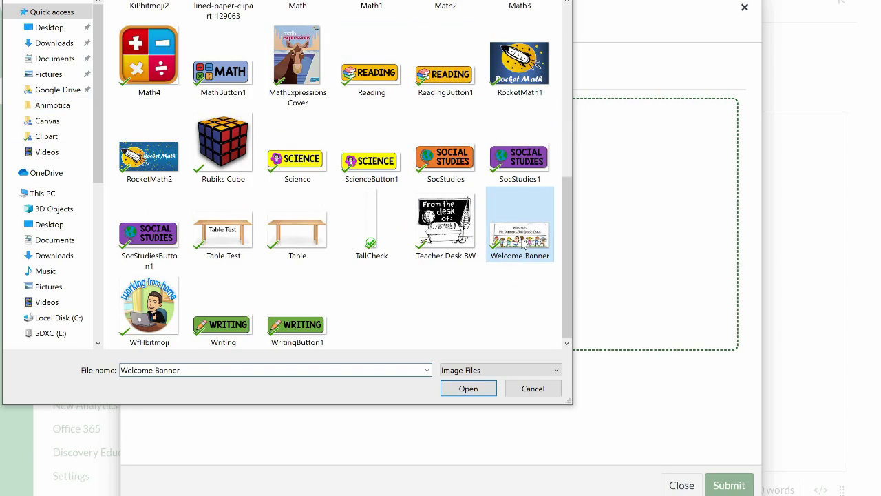
click(472, 389)
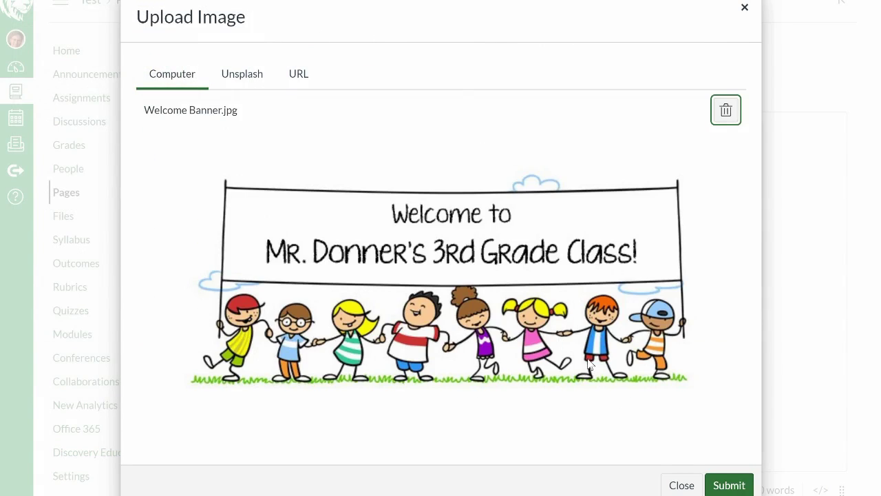
click(726, 485)
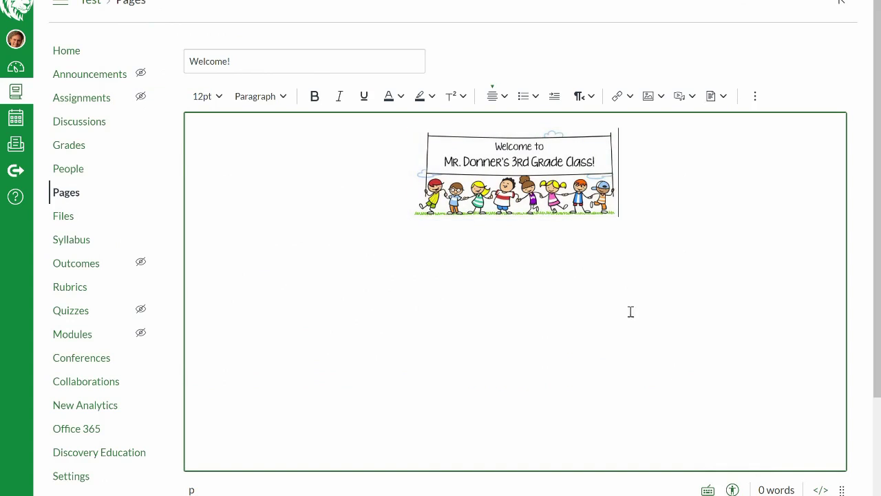
Set the welcome banner image's size to Extra Large and save the page without publishing it
click(527, 166)
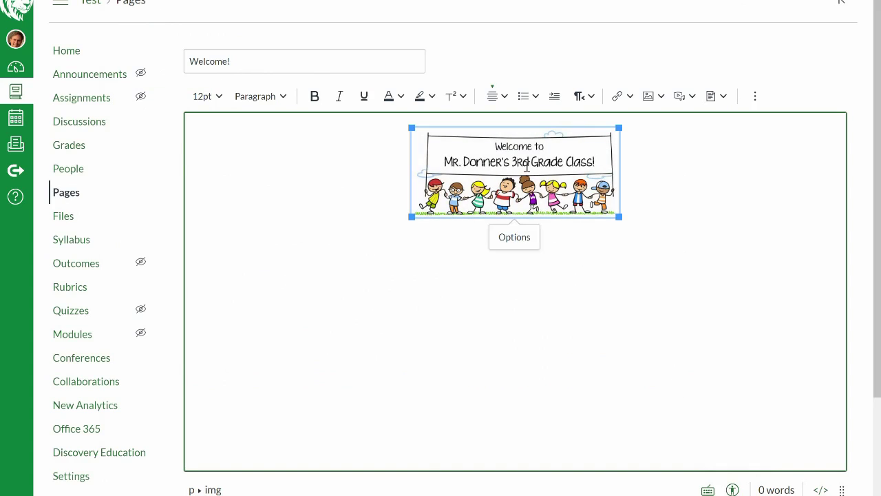
click(518, 240)
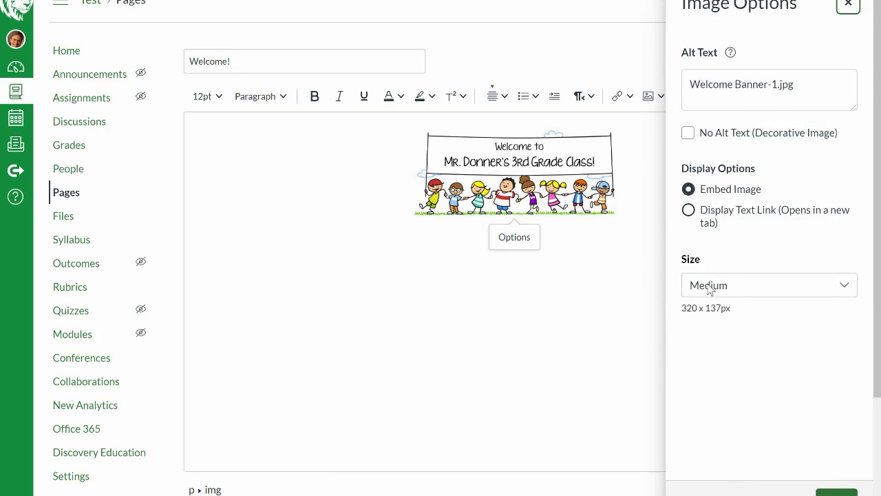
click(709, 289)
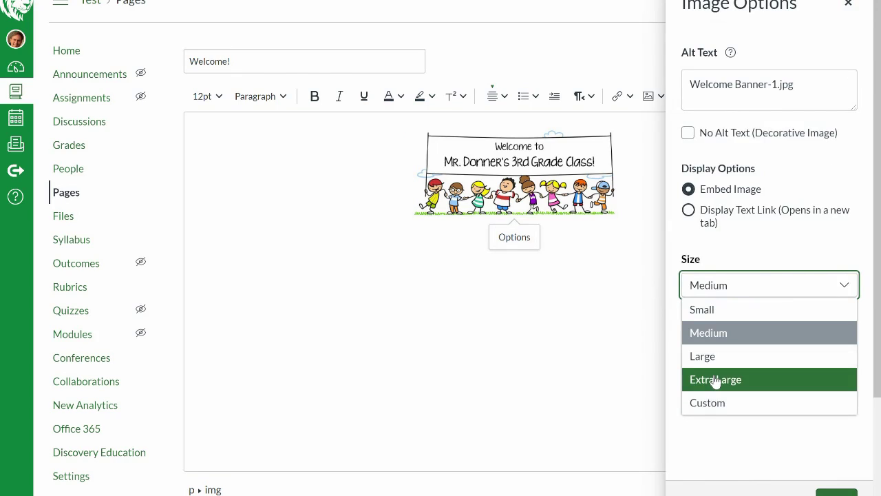
click(716, 381)
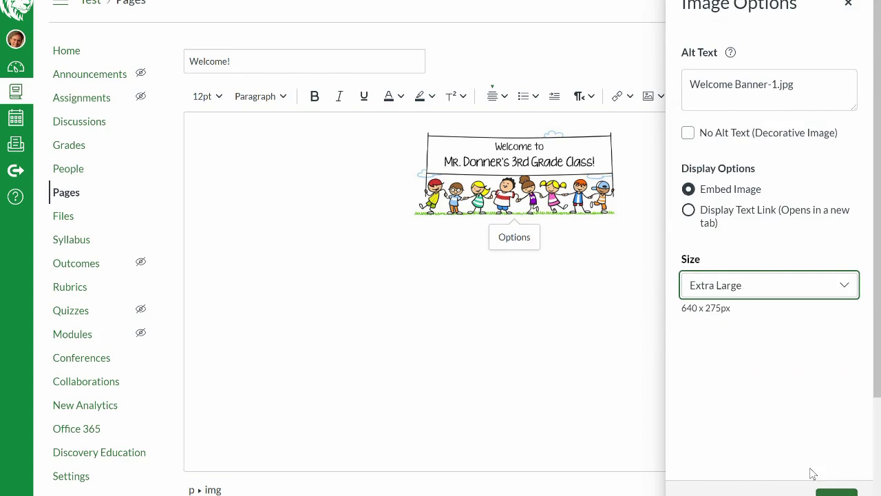
click(837, 492)
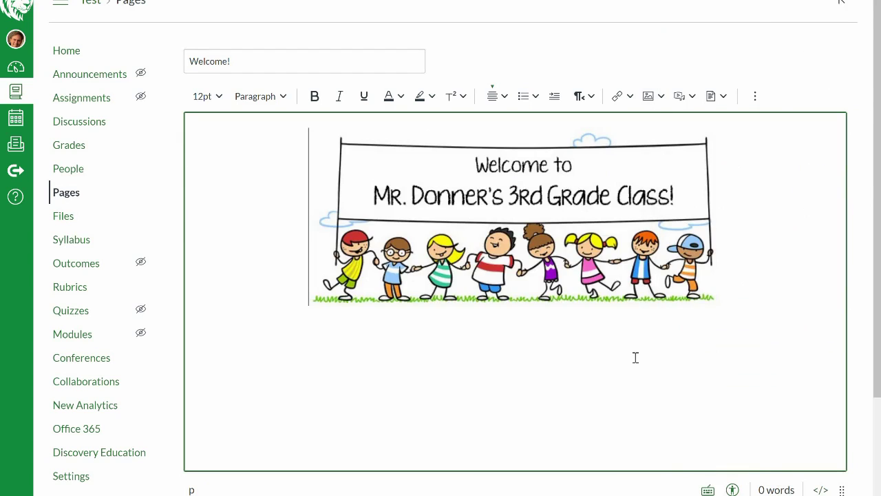
scroll(643, 368, down, 2)
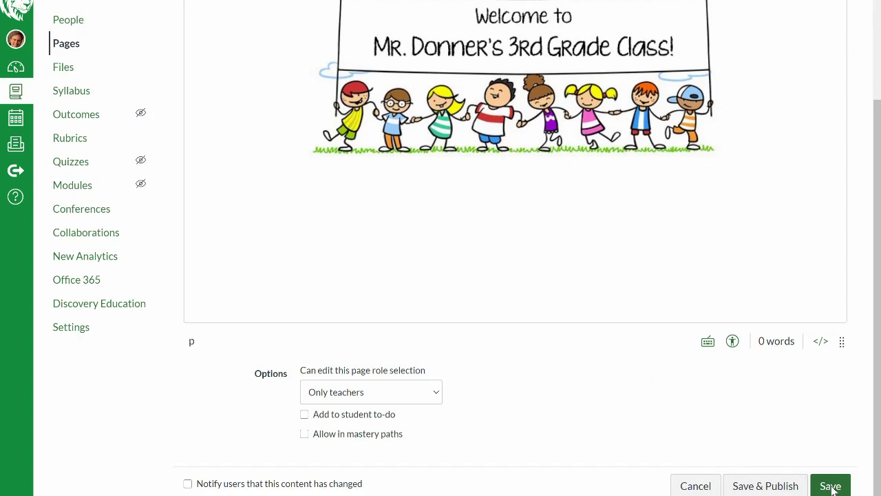
click(831, 486)
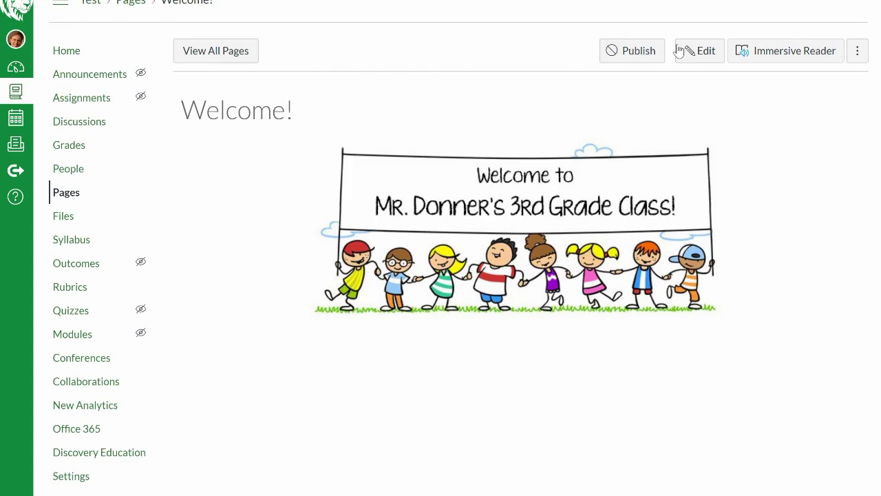
Reopen the Welcome! page for editing, with an enlarged editor, and insert the uploaded Reading.png image below the banner
click(704, 57)
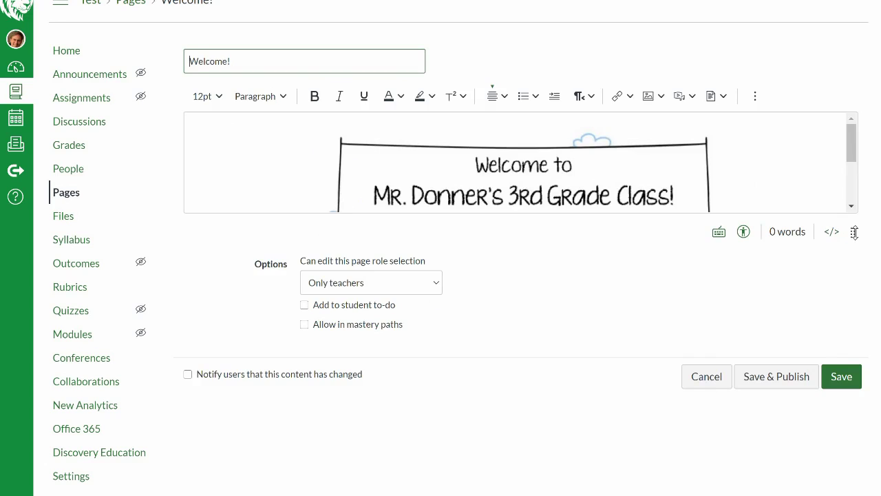
drag(858, 296, 843, 475)
click(713, 319)
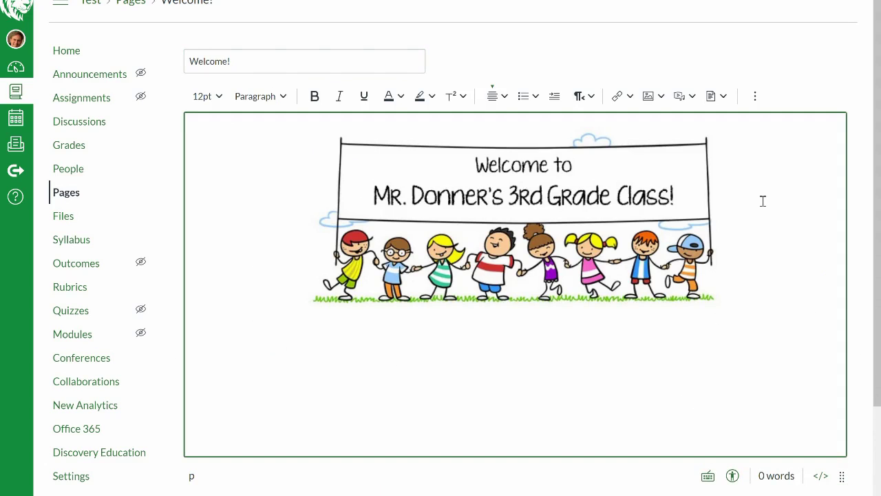
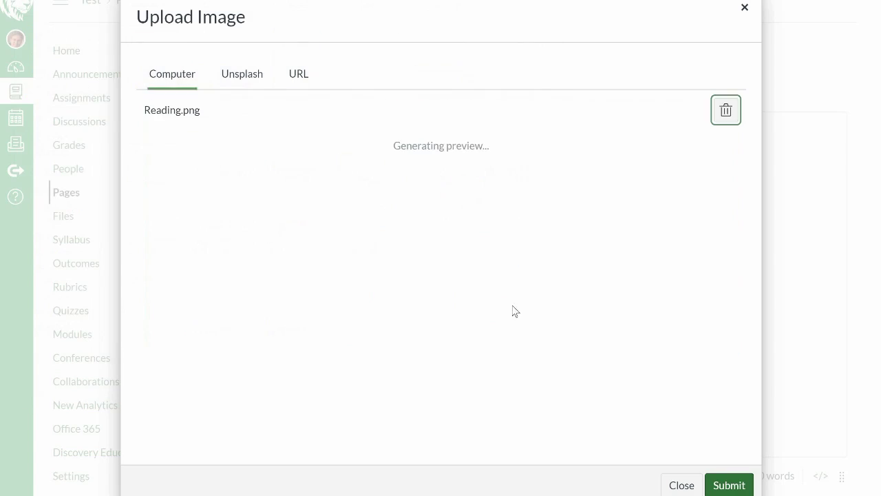
click(729, 486)
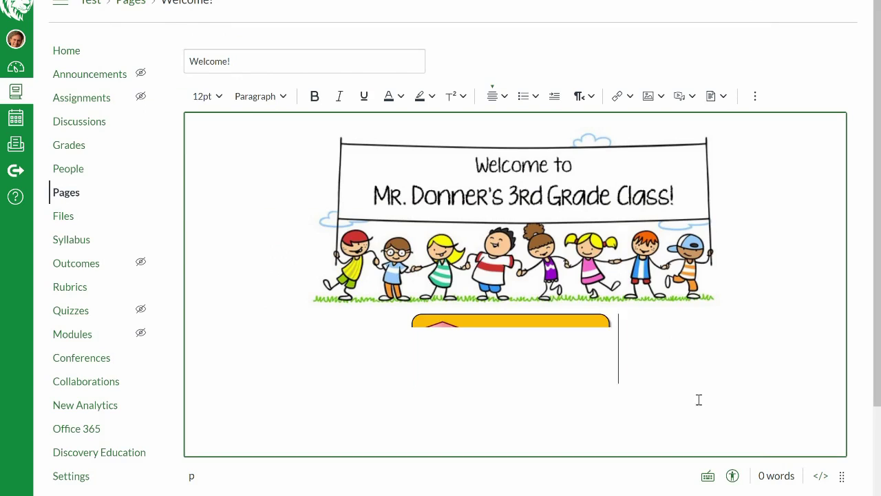
Set the READING button image's size to Small
click(598, 330)
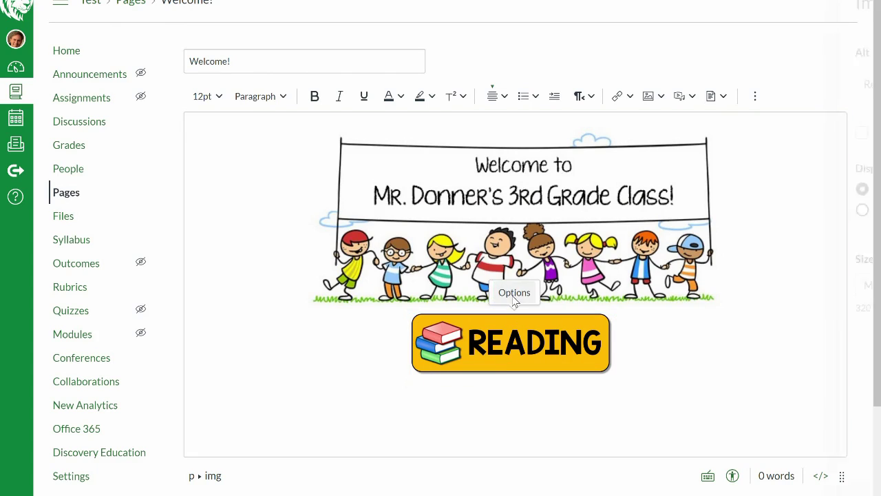
click(513, 296)
click(740, 288)
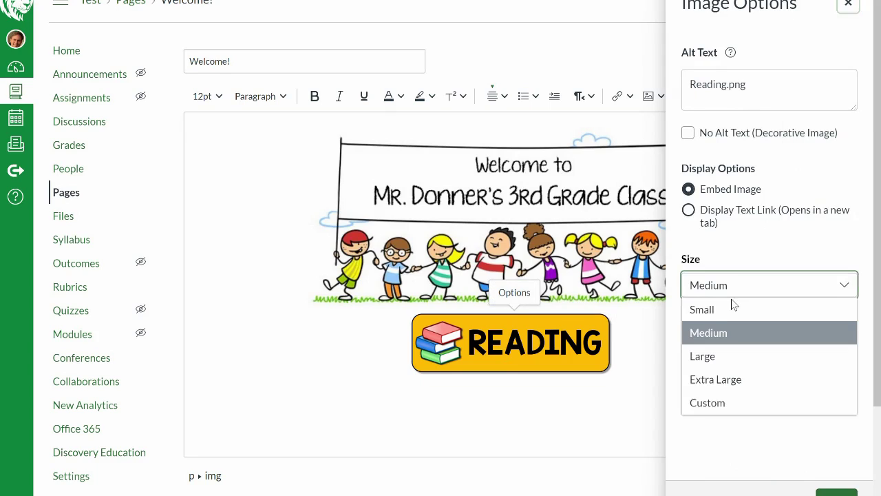
click(723, 308)
click(837, 492)
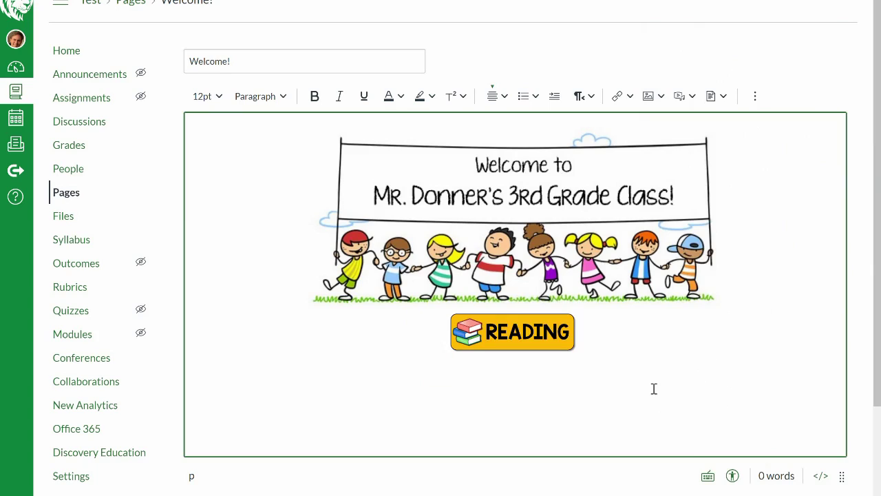
Resize the READING button image to a custom size of about 147 × 50 pixels and save the page
click(548, 336)
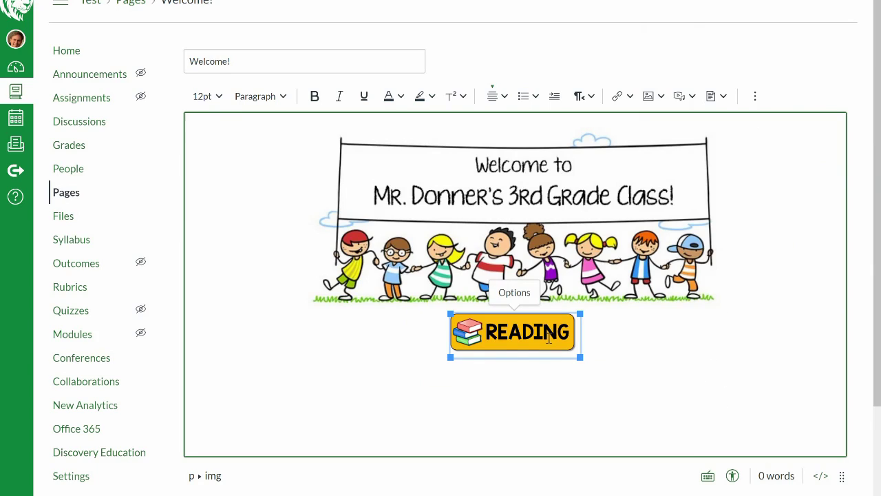
drag(582, 313, 549, 325)
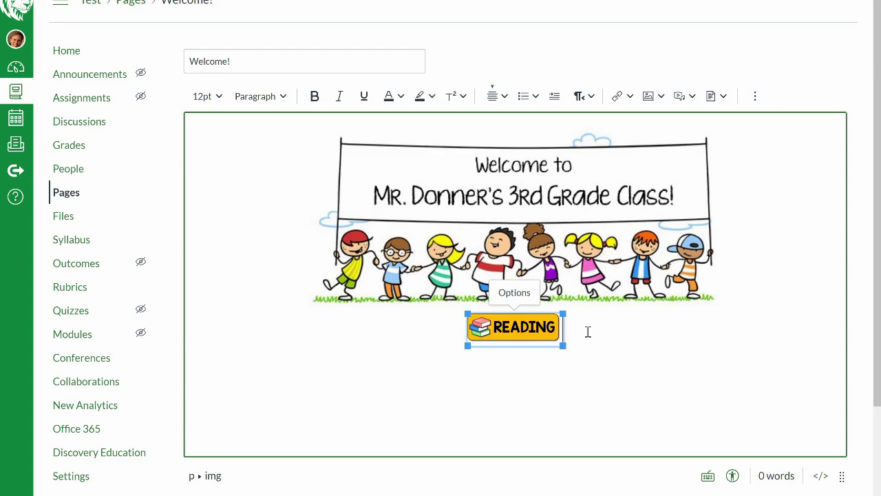
click(588, 332)
click(520, 330)
click(517, 296)
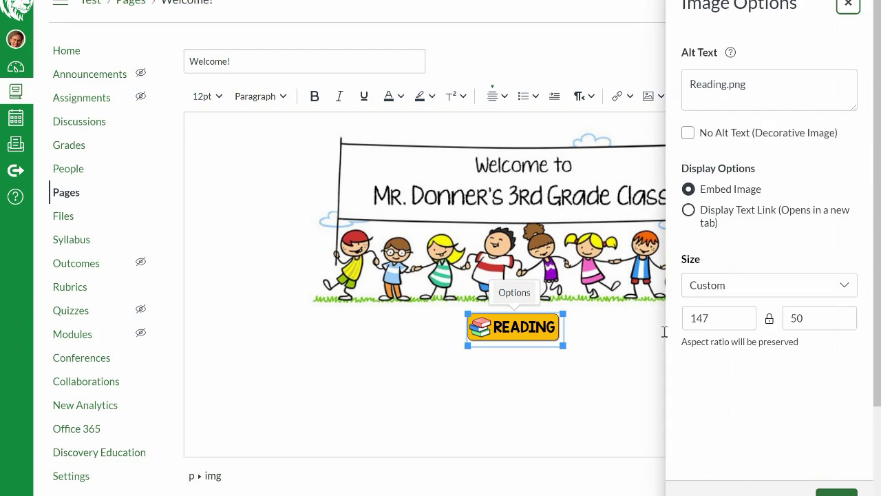
click(728, 289)
click(734, 405)
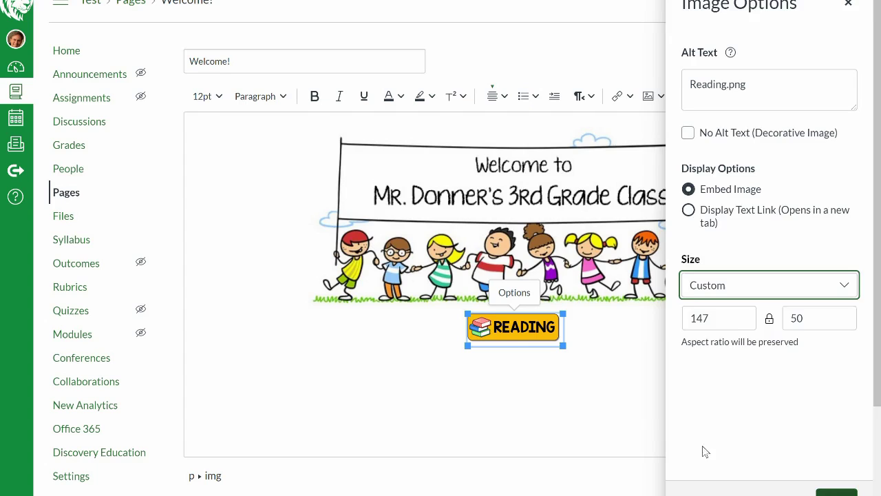
click(836, 492)
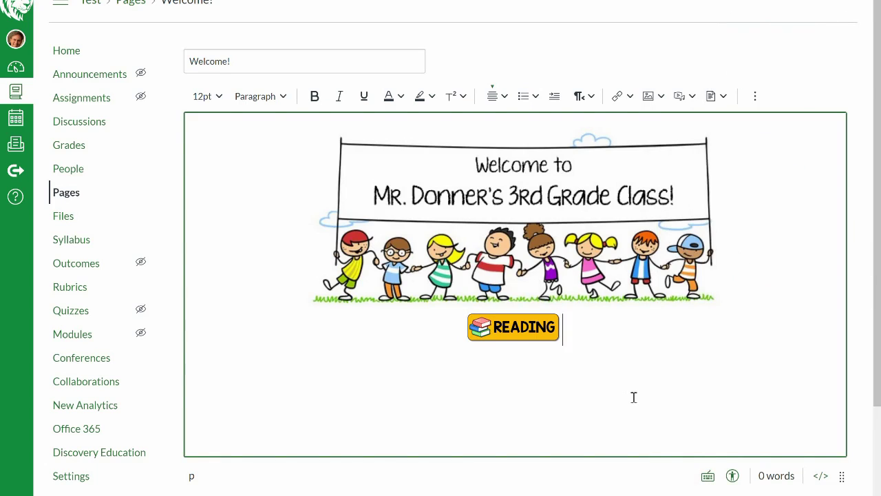
scroll(694, 406, down, 2)
click(830, 486)
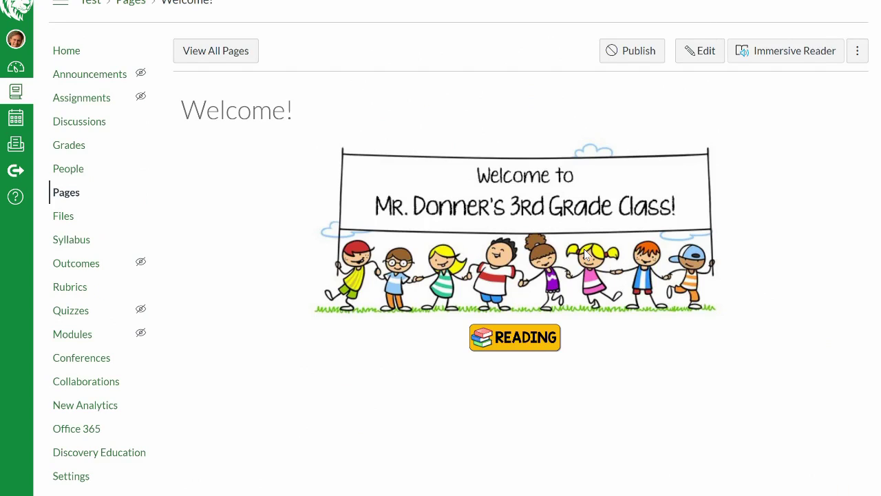
Reopen the Welcome! page for editing, with an enlarged editor, and set the banner image's size to Large
click(684, 56)
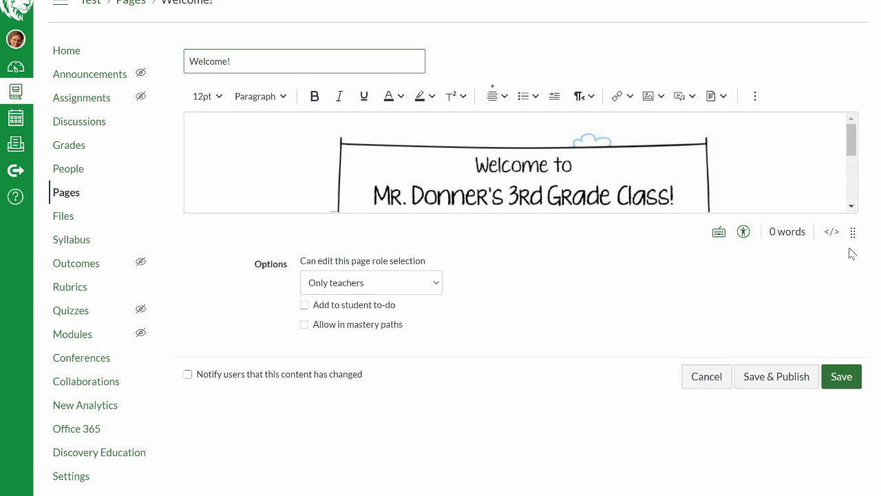
drag(853, 233, 841, 443)
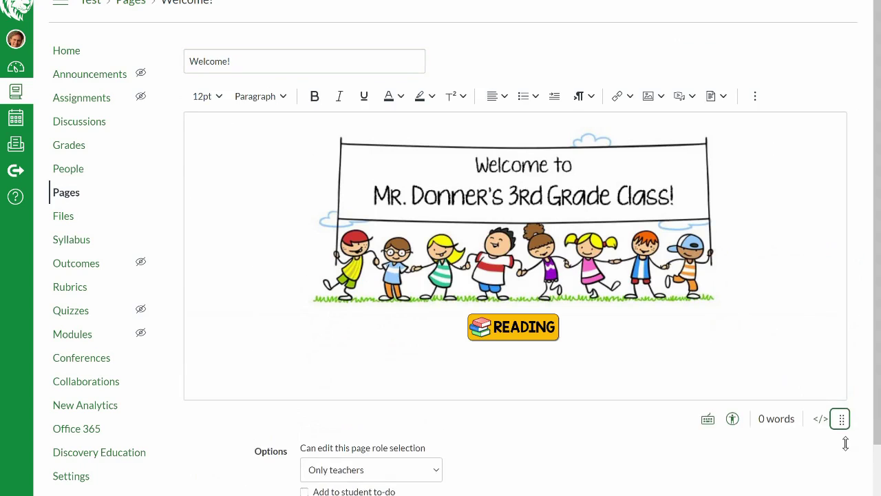
click(537, 301)
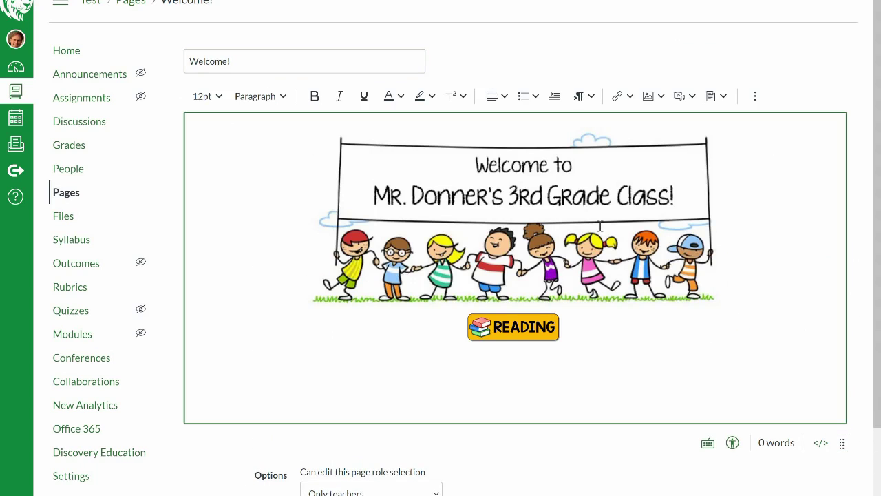
click(526, 327)
click(718, 290)
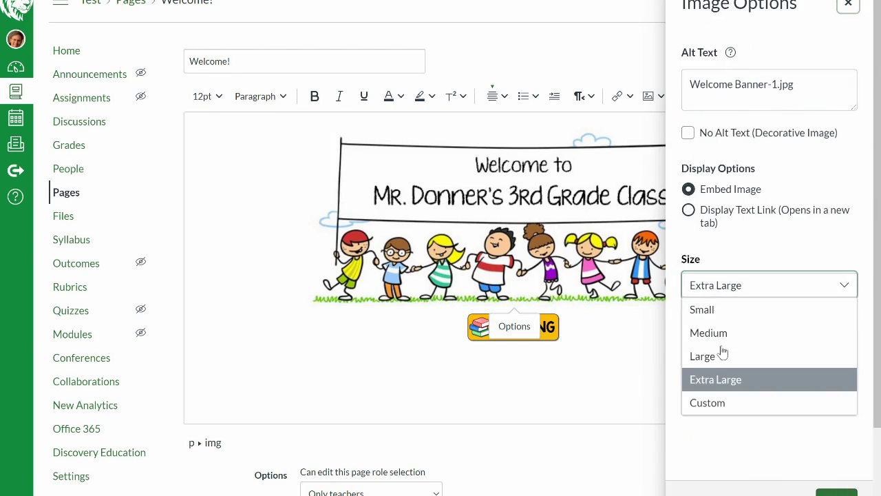
click(721, 358)
click(834, 491)
click(690, 368)
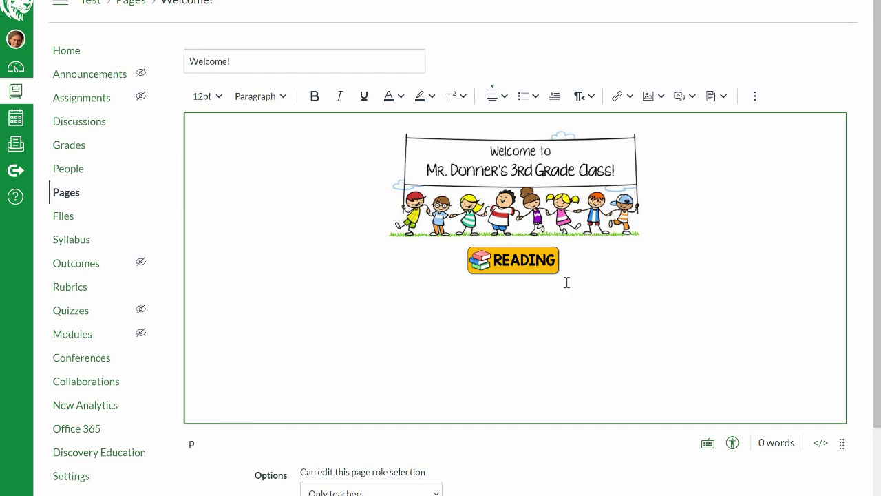
Link the READING button image to the course's Reading page, save the Welcome! page and follow the link
scroll(785, 372, down, 3)
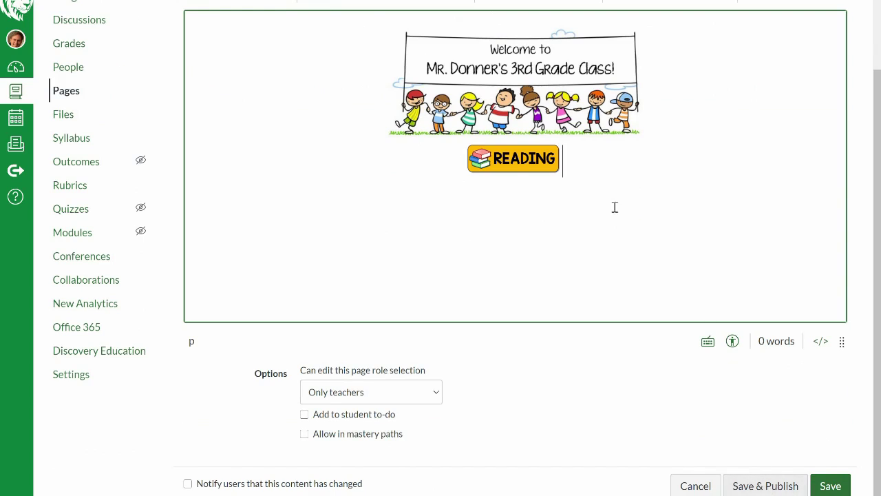
scroll(613, 227, up, 3)
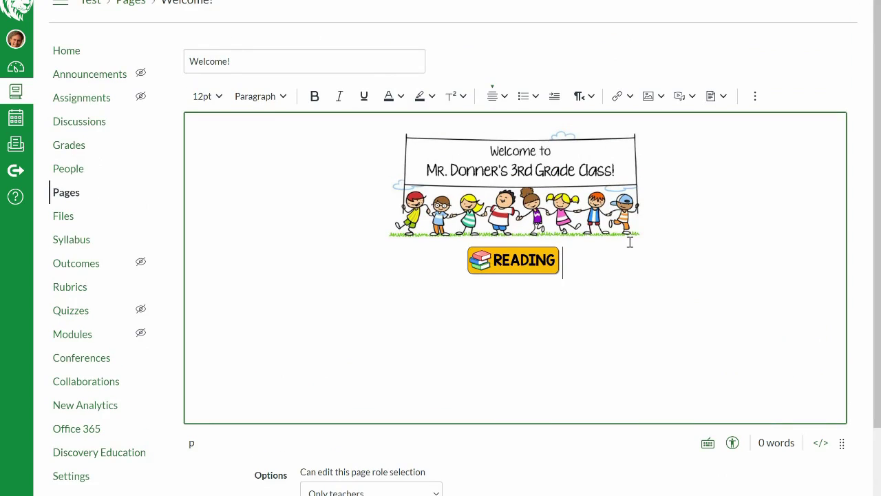
click(518, 262)
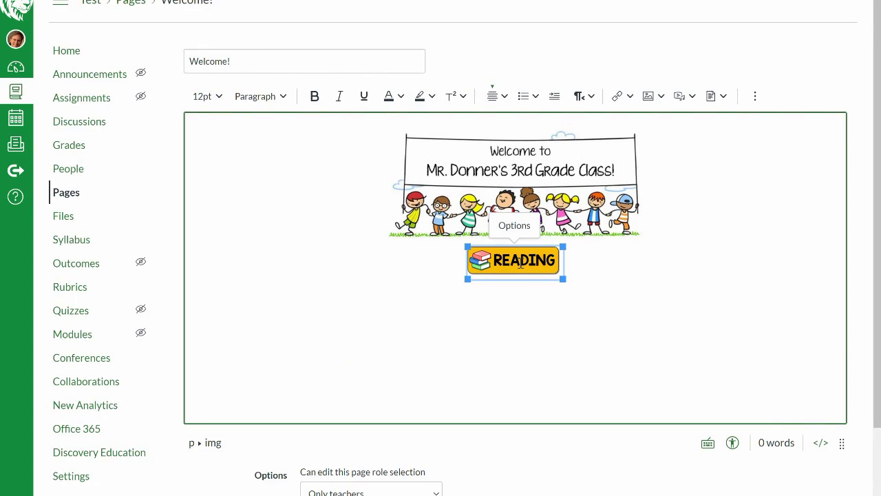
click(631, 98)
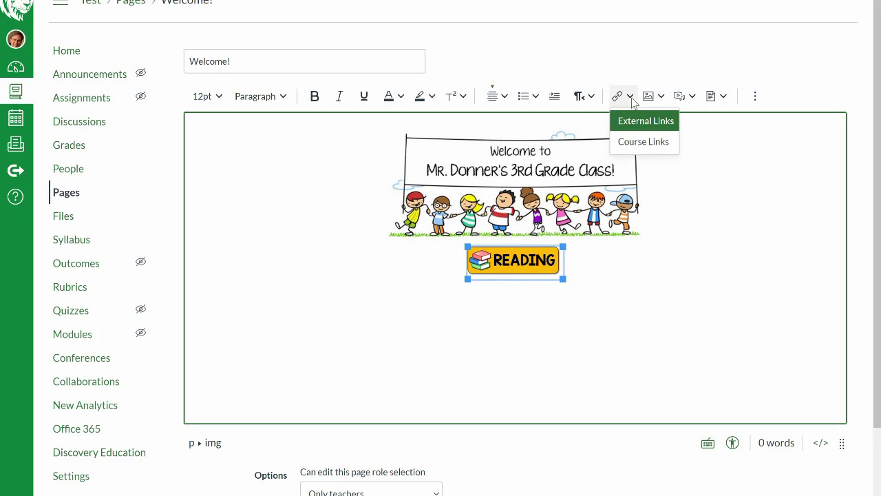
click(643, 142)
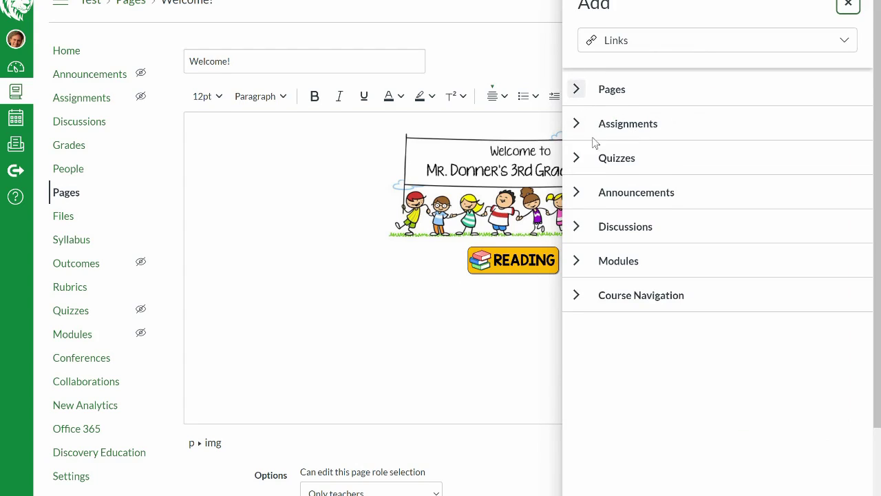
click(577, 90)
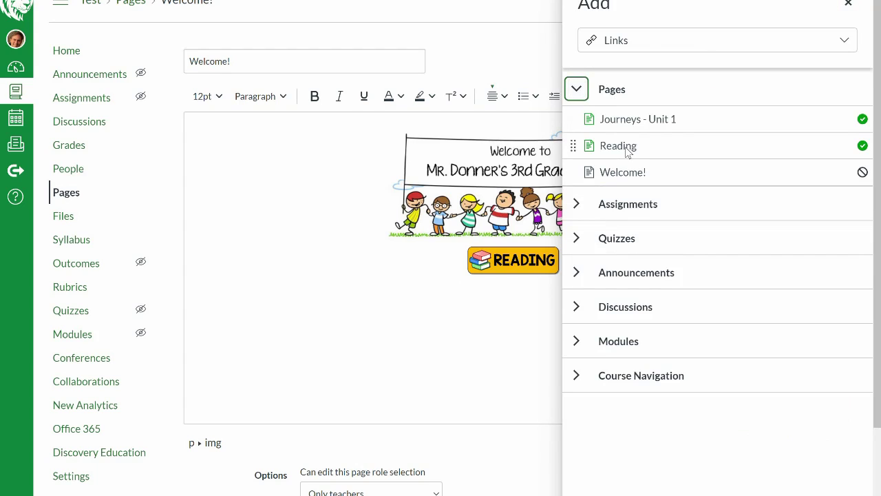
click(619, 146)
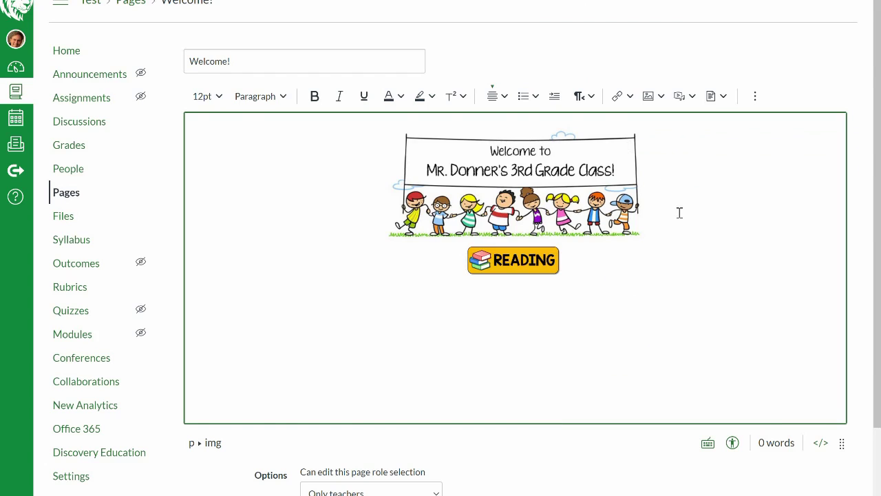
scroll(730, 296, down, 2)
click(826, 487)
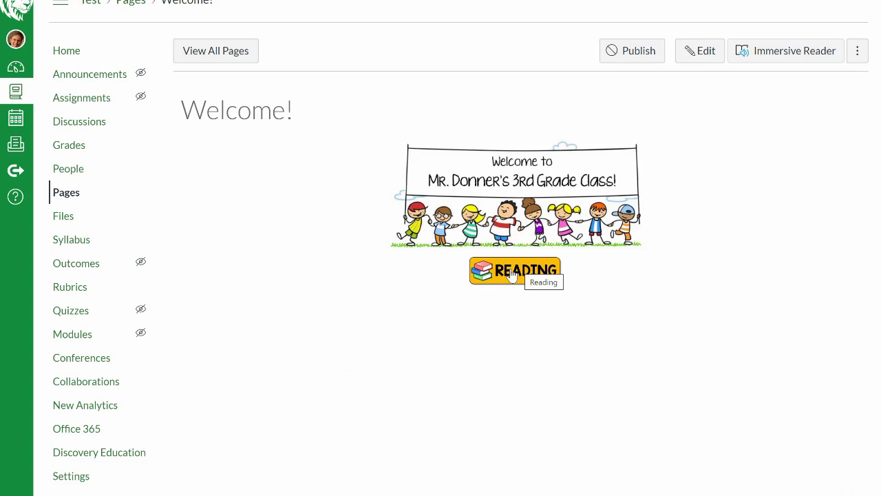
click(513, 274)
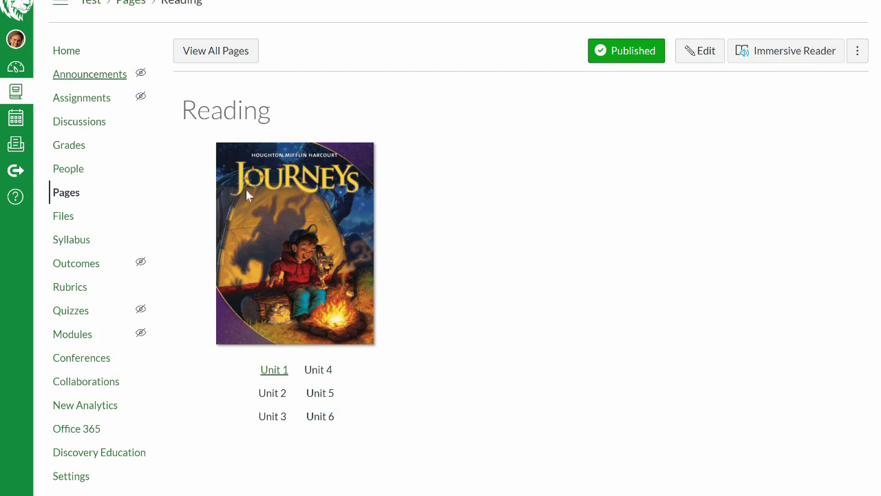
click(69, 55)
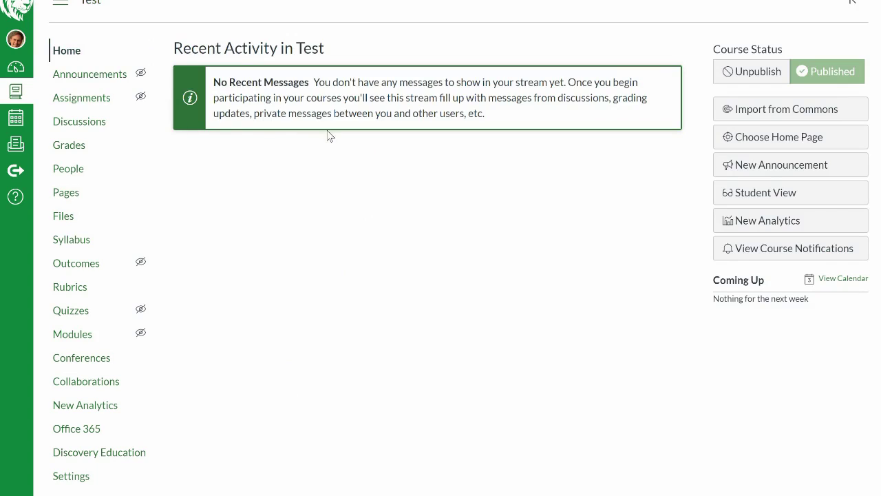
click(782, 138)
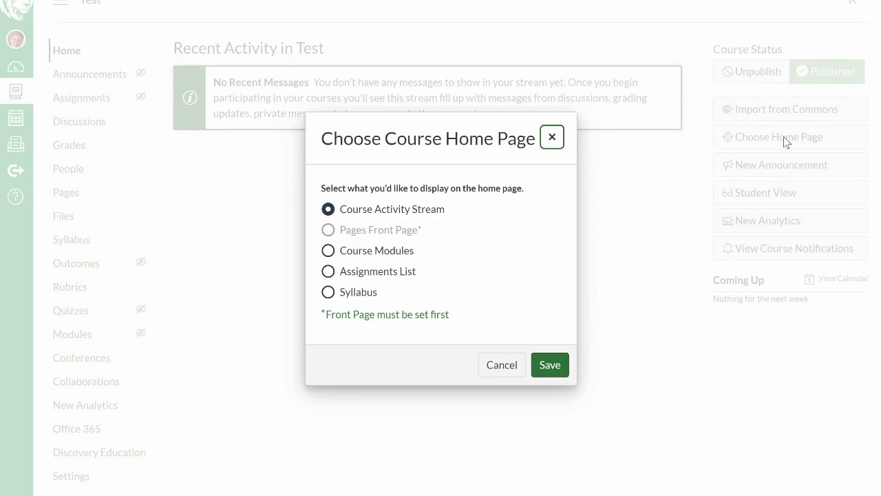
click(331, 238)
click(499, 366)
Publish the Welcome! page from the course's page list and make it the front page
click(68, 195)
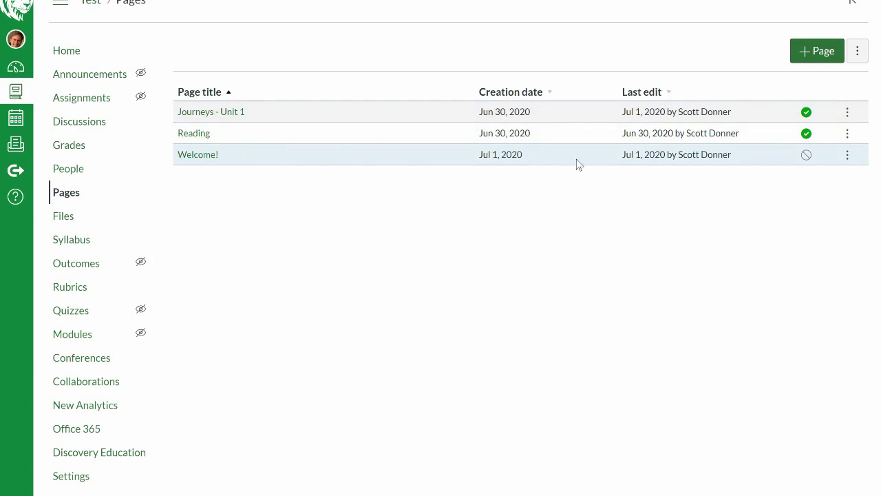
click(849, 157)
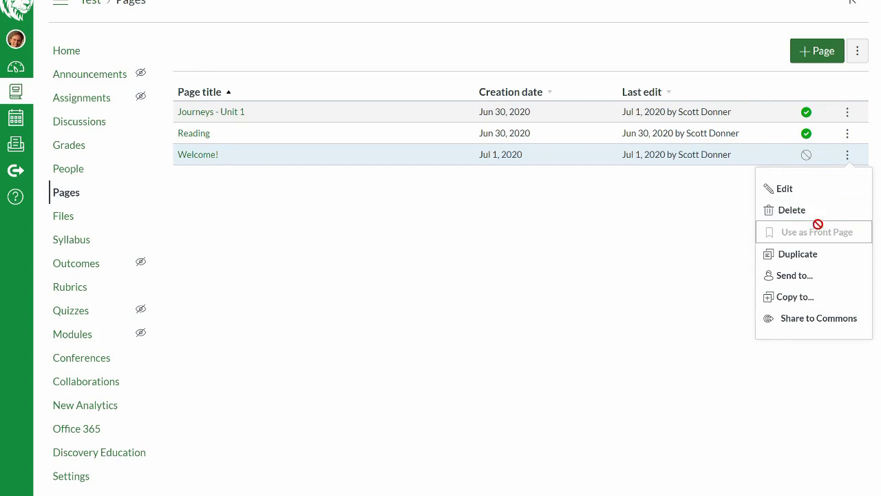
click(806, 155)
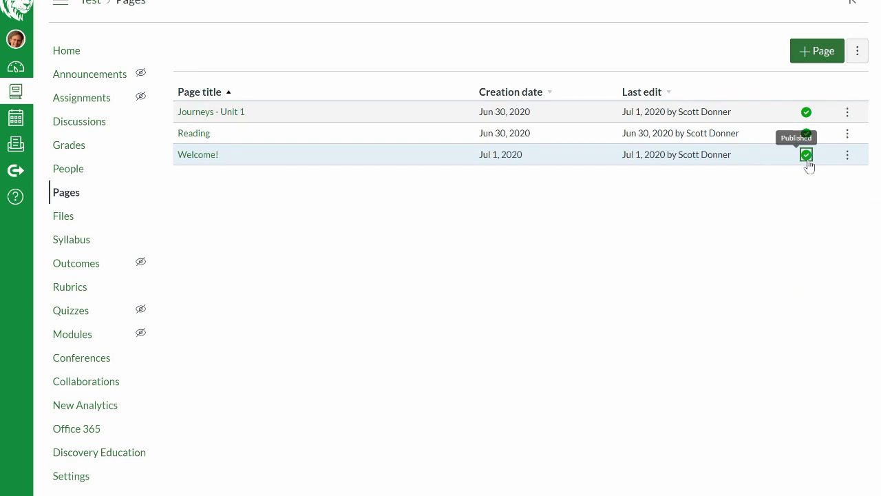
click(849, 157)
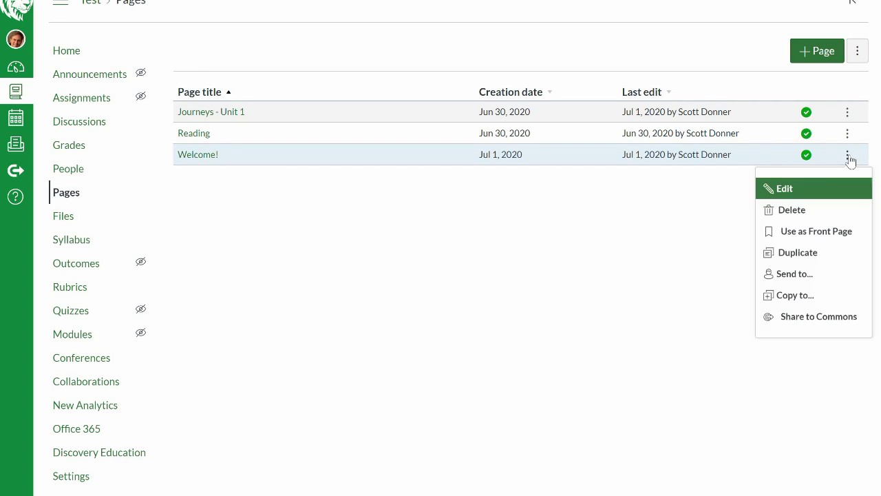
click(809, 233)
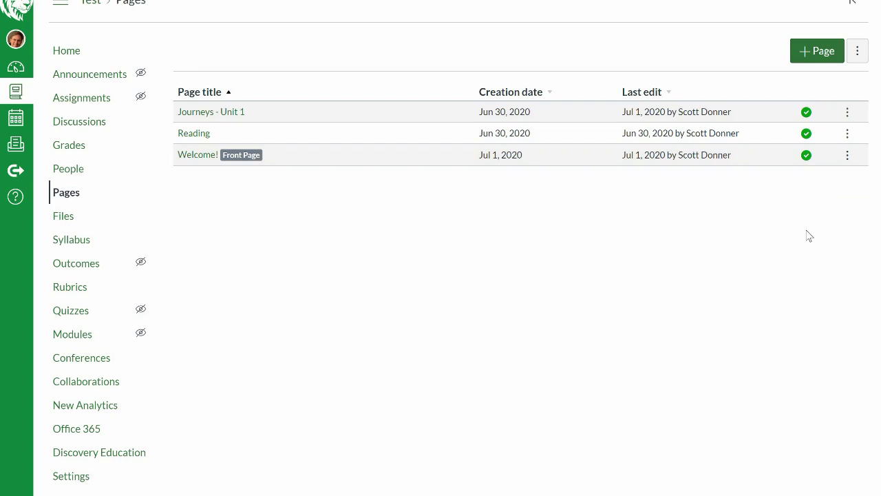
Set the course home page to Pages Front Page, then test its READING button and return to the home page
click(68, 55)
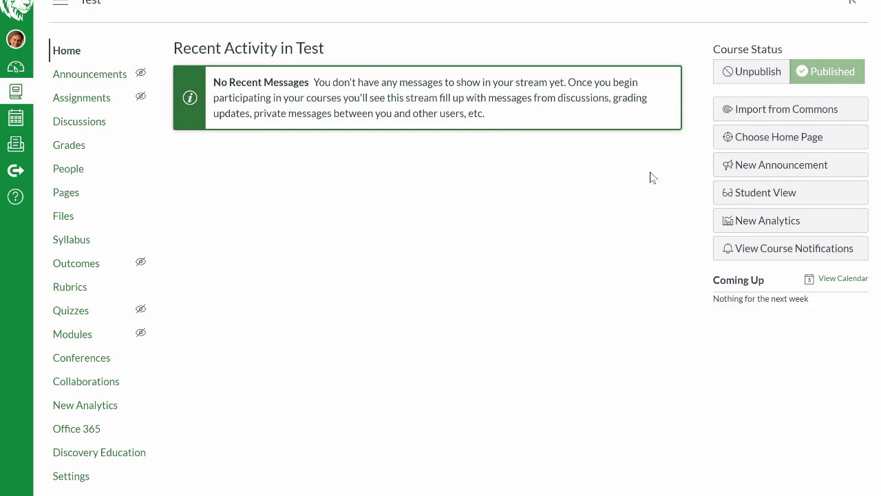
click(744, 144)
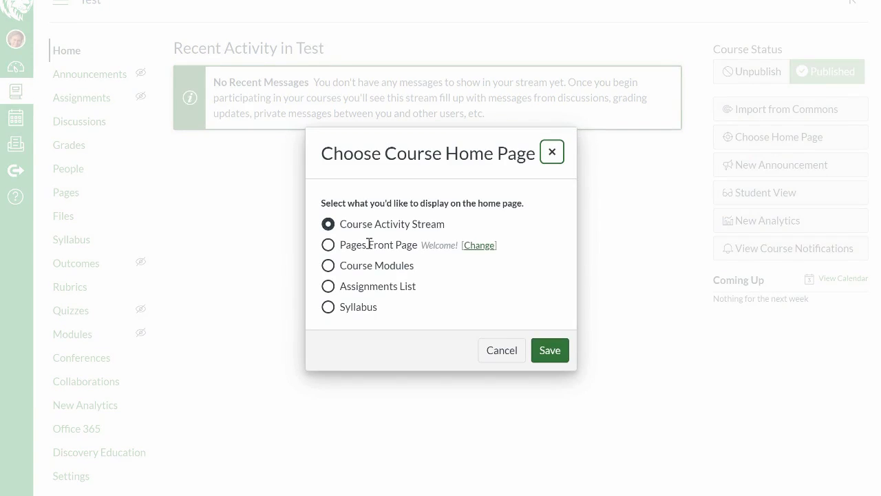
click(328, 247)
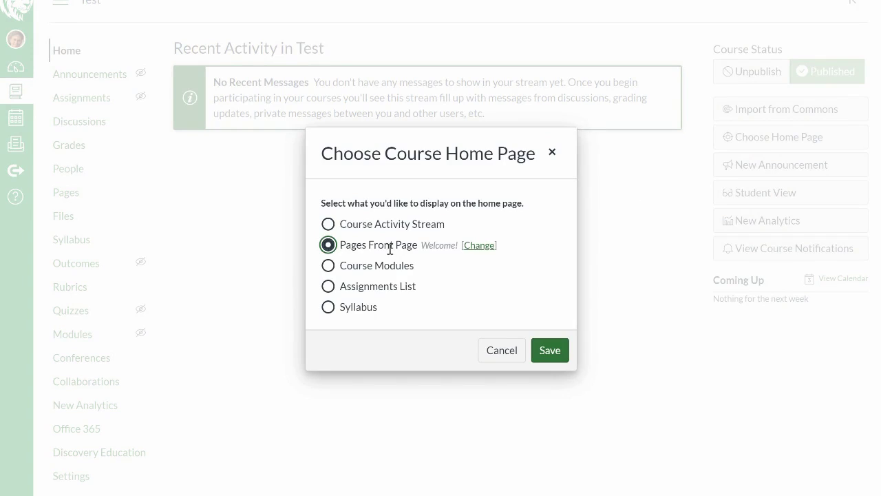
click(552, 352)
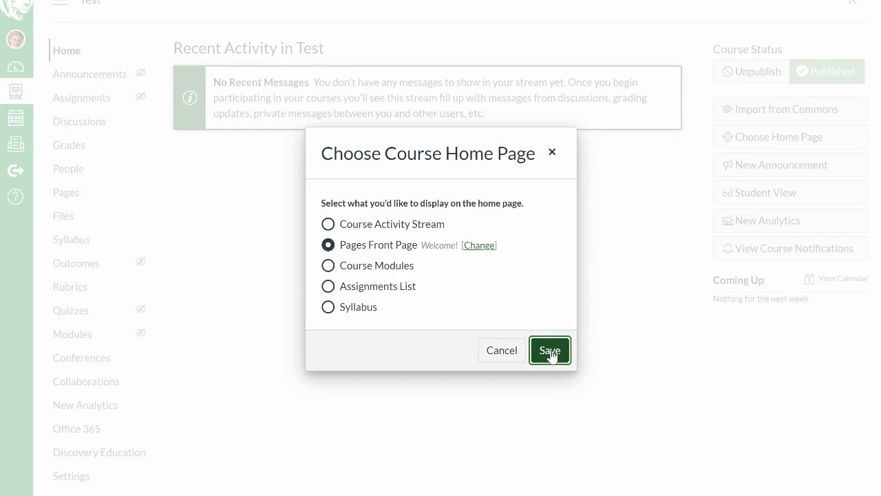
click(551, 352)
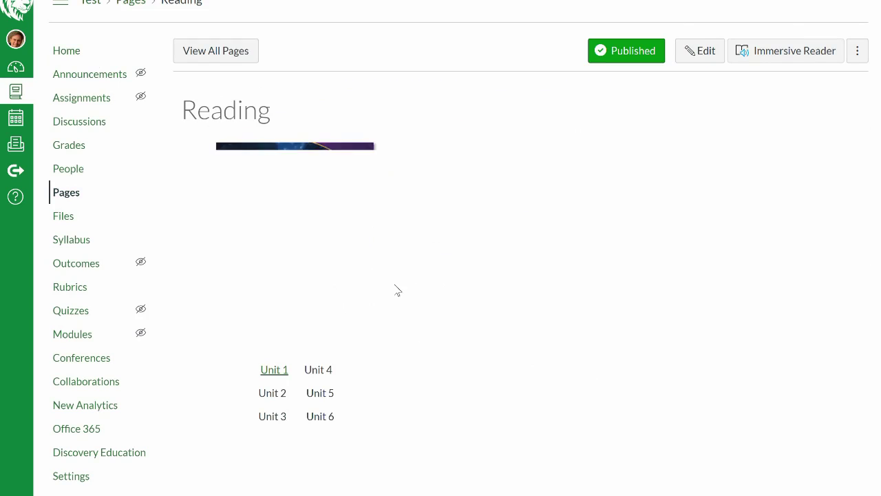
click(75, 60)
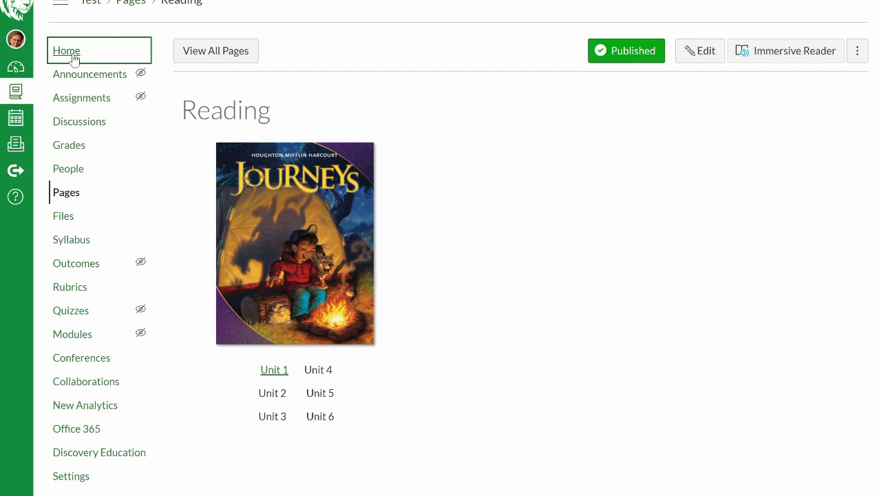